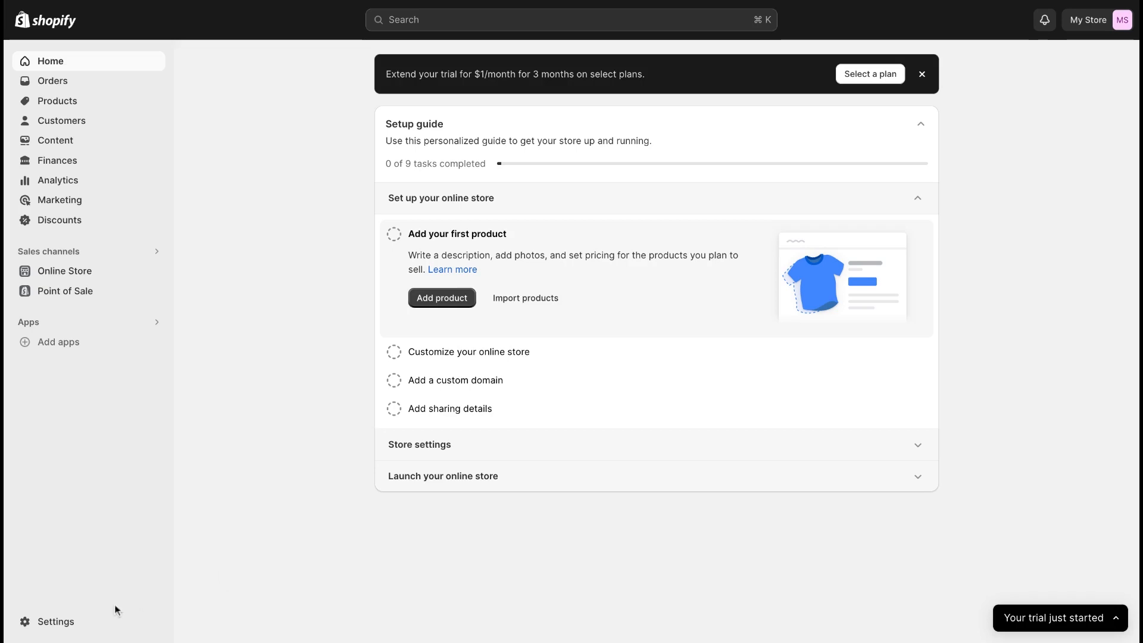
# Activate Shopify Payments from the store's payment settings and submit the default business address form
pyautogui.click(71, 623)
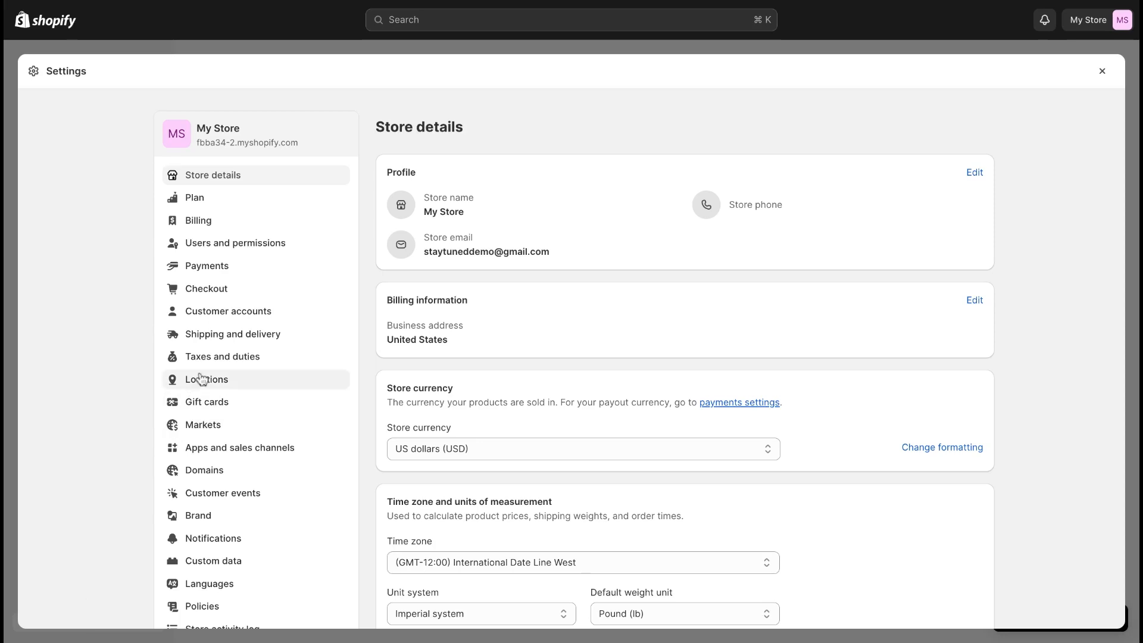
pyautogui.click(236, 274)
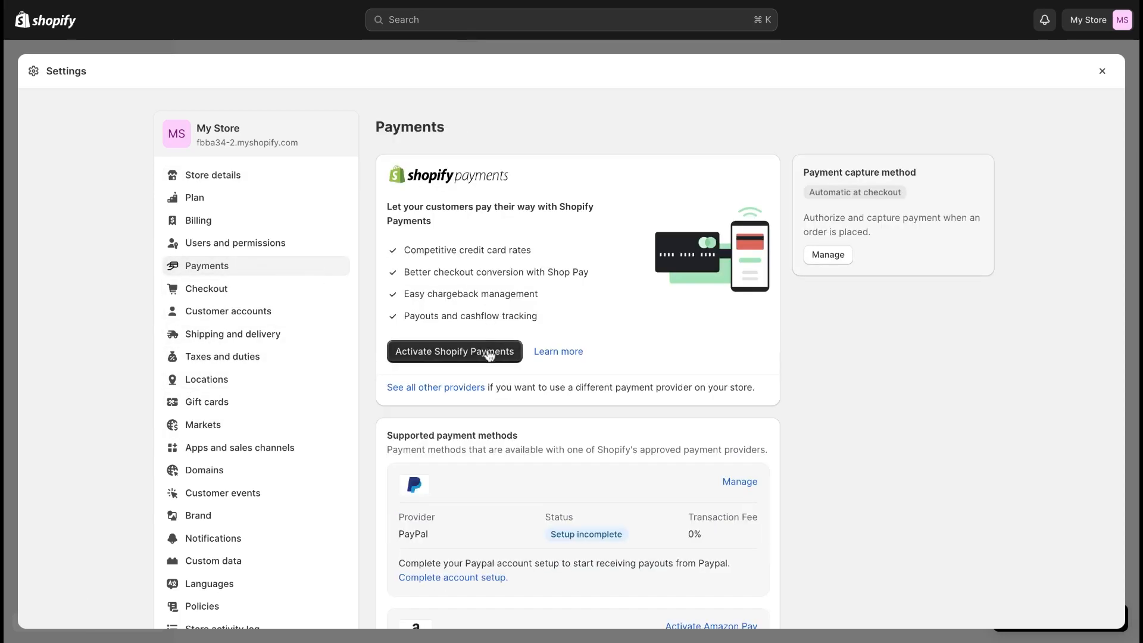
pyautogui.click(488, 353)
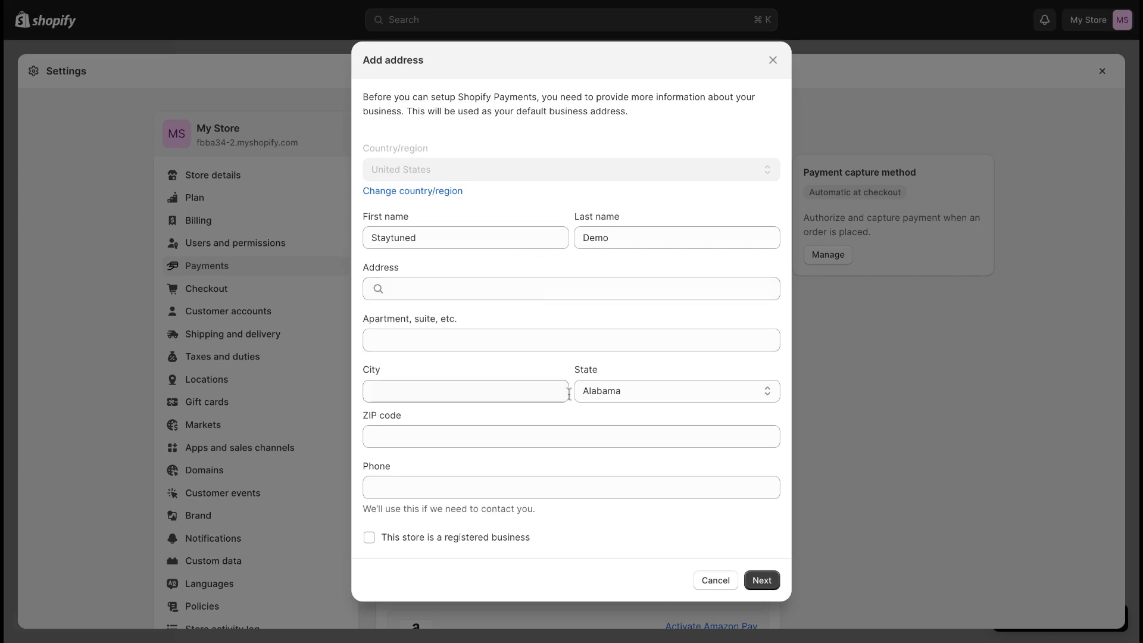
pyautogui.click(396, 540)
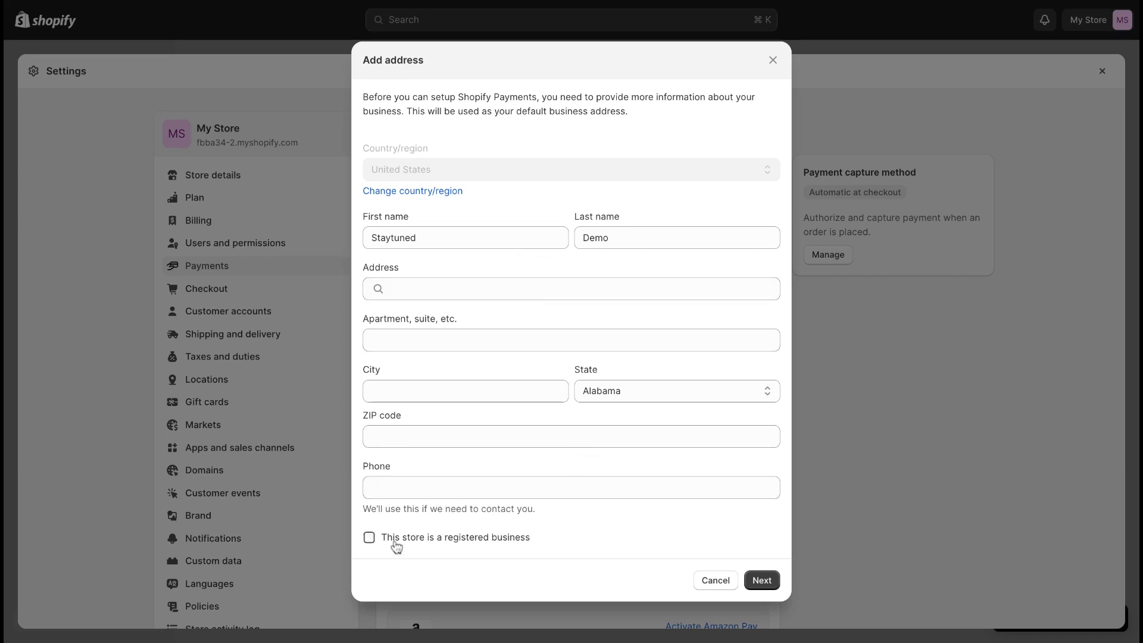
pyautogui.click(753, 581)
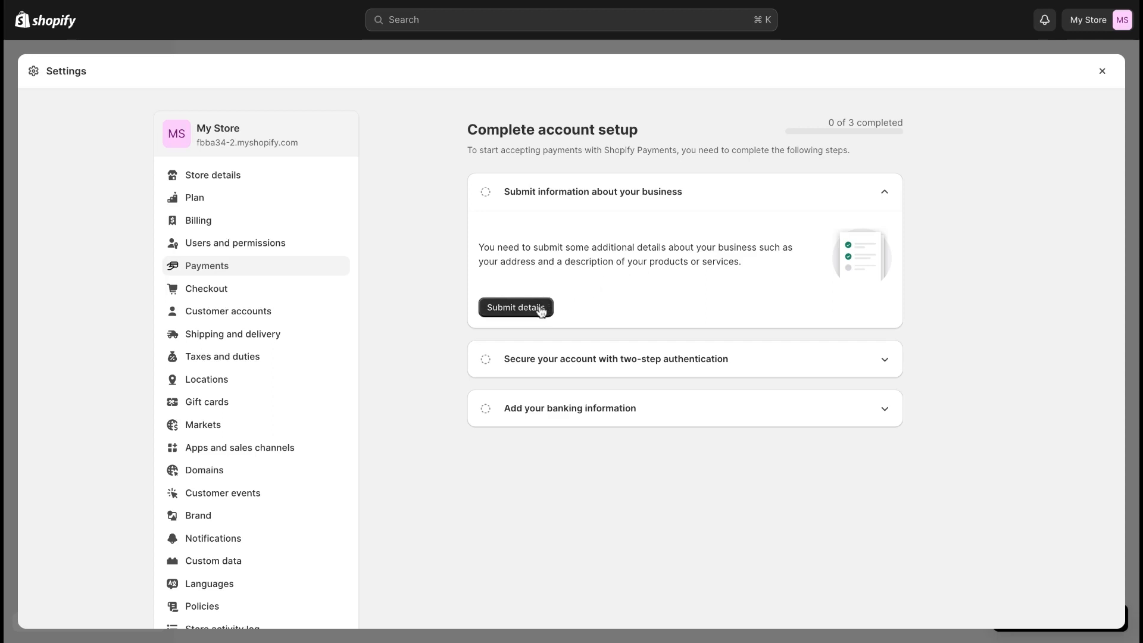
# Start submitting the business information and set the business type to Individual/sole proprietor
pyautogui.click(516, 307)
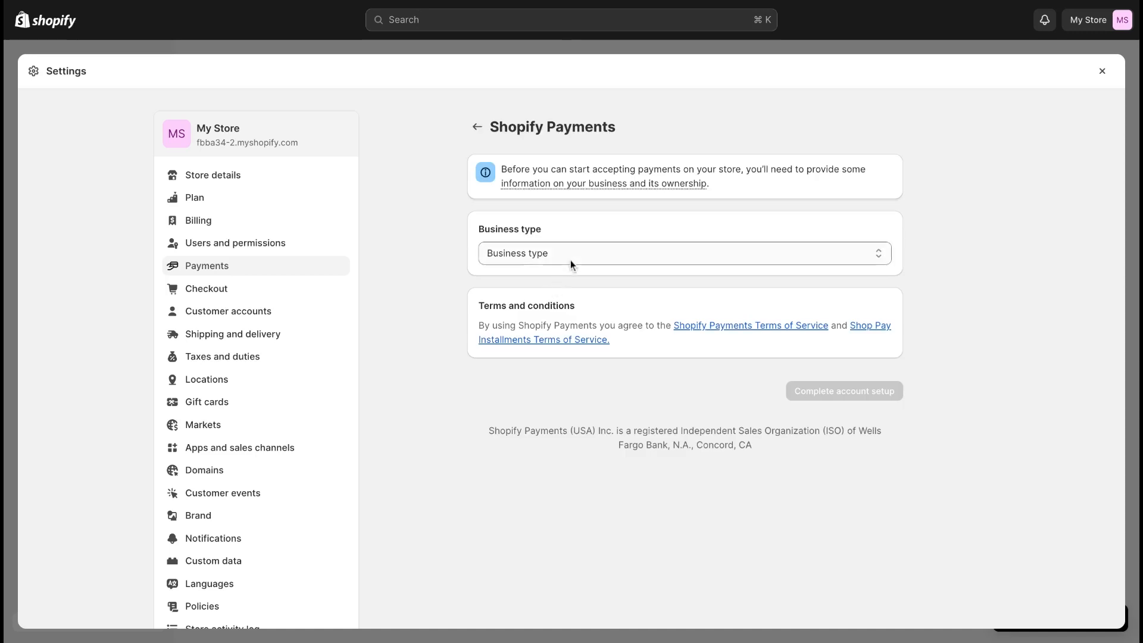
pyautogui.click(572, 258)
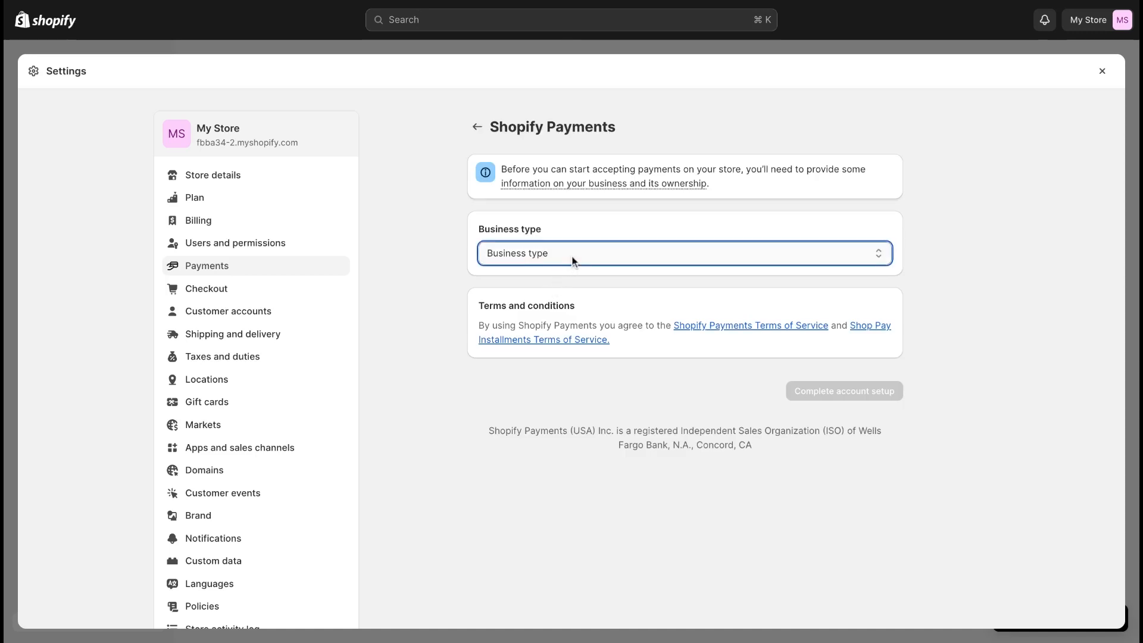
pyautogui.click(572, 257)
pyautogui.scroll(-1, 651, 347)
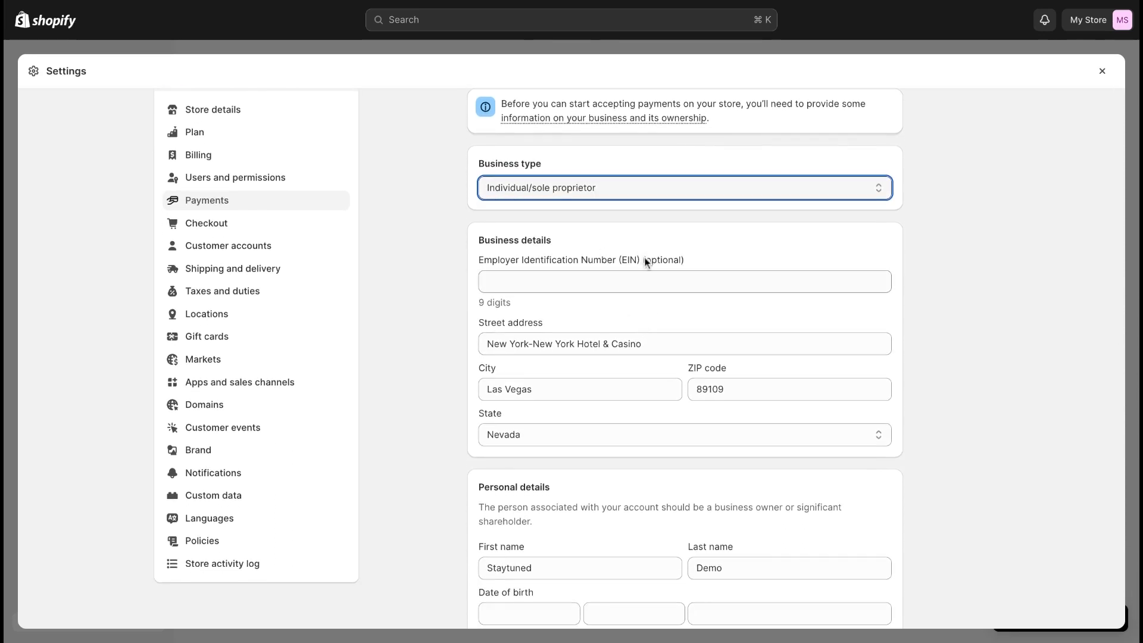
pyautogui.click(652, 198)
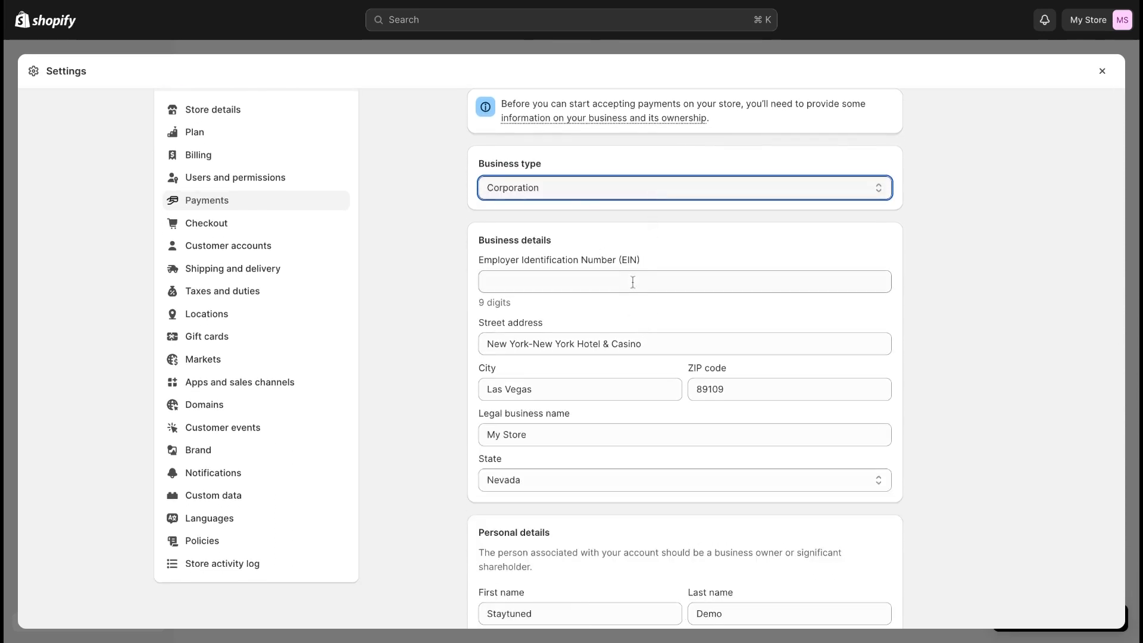
pyautogui.click(641, 190)
# Set the business category to Retail and the business subcategory to Books in the product details
pyautogui.scroll(-1, 615, 322)
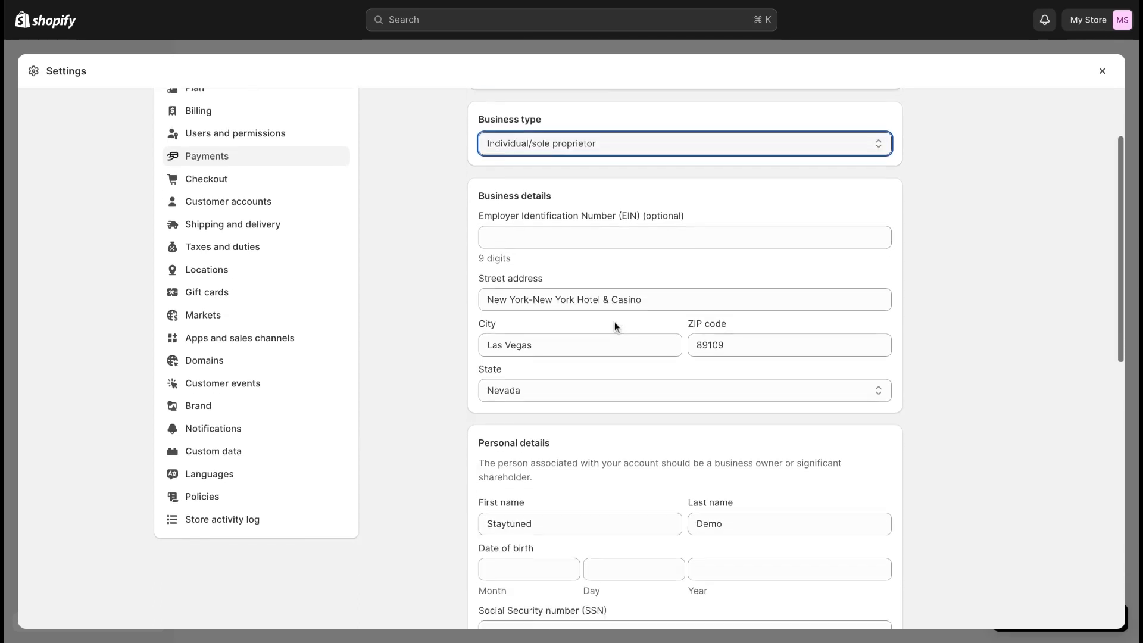
pyautogui.scroll(-4, 627, 359)
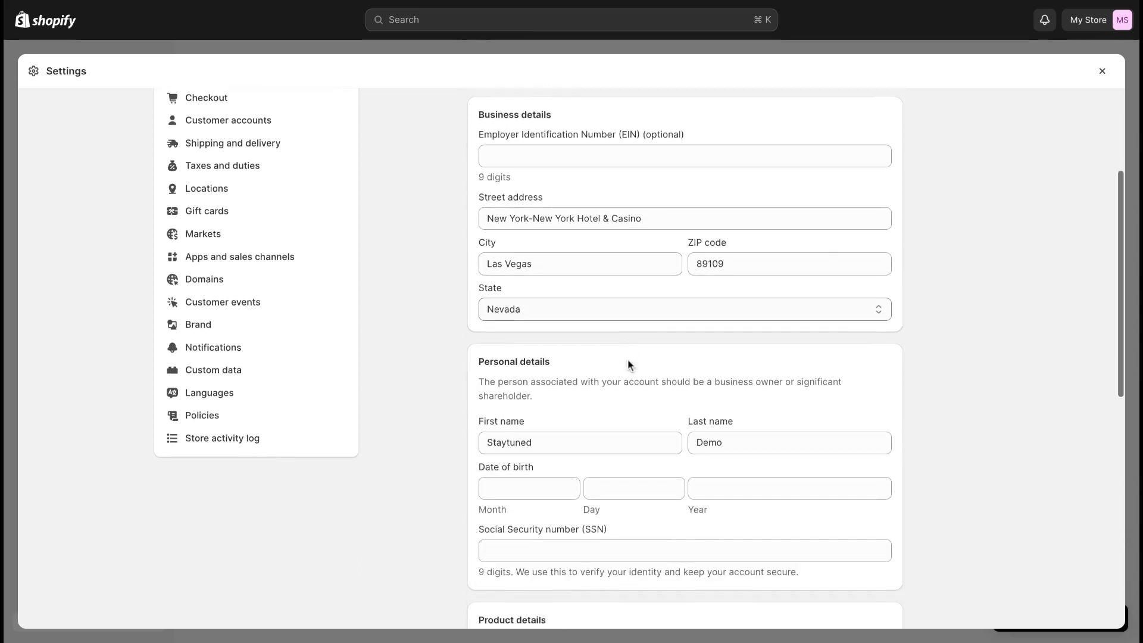
pyautogui.scroll(-1, 631, 293)
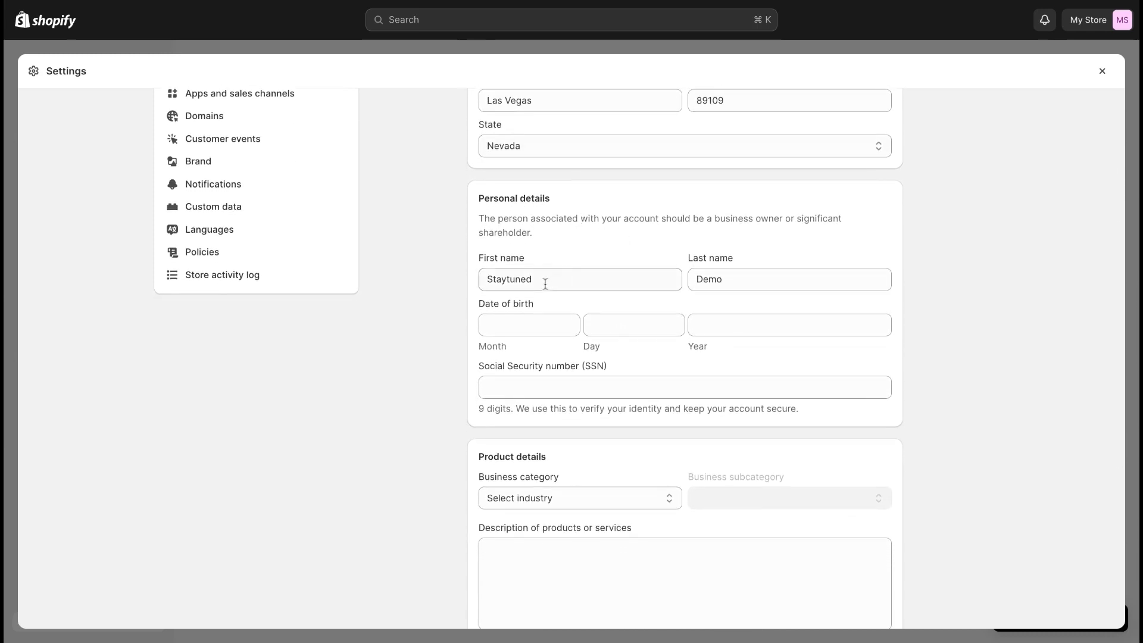
pyautogui.click(618, 383)
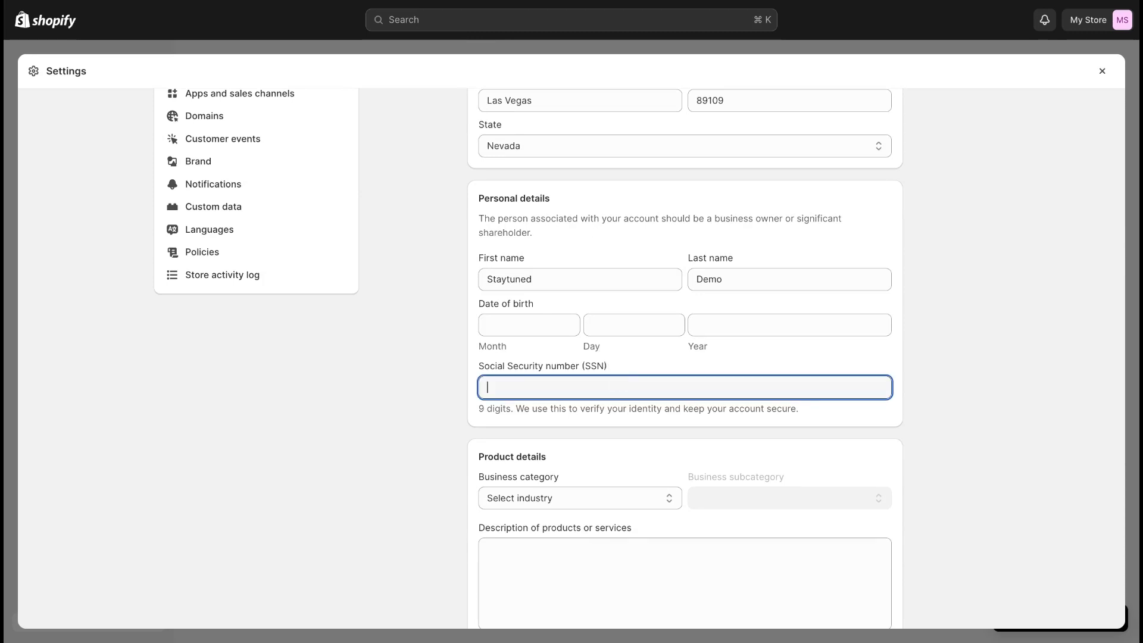
pyautogui.scroll(-3, 640, 346)
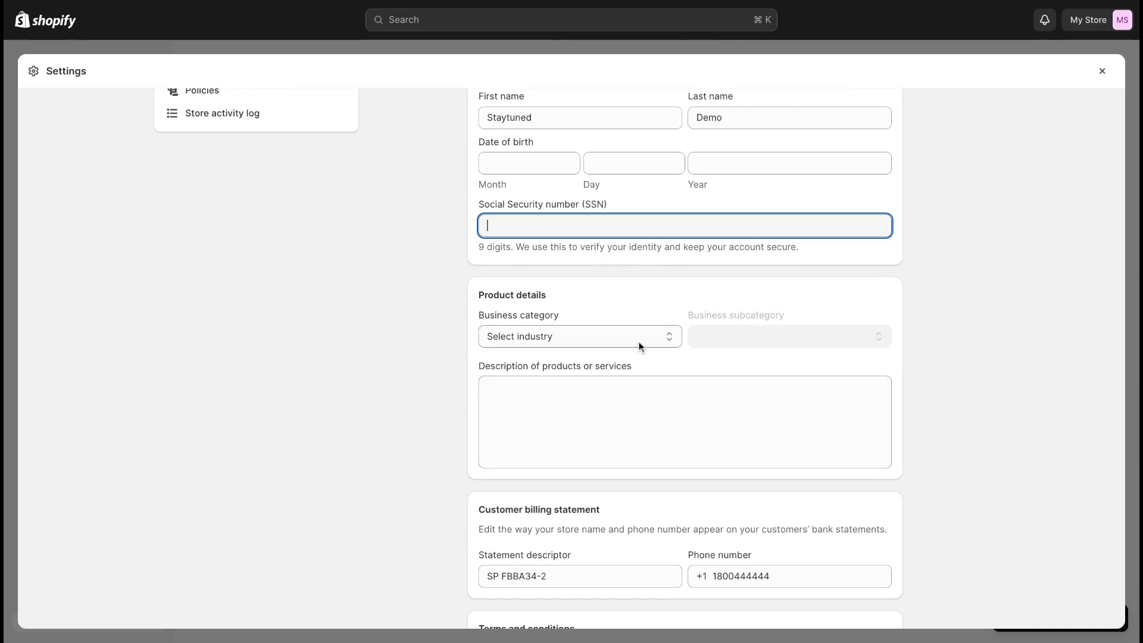
pyautogui.click(647, 339)
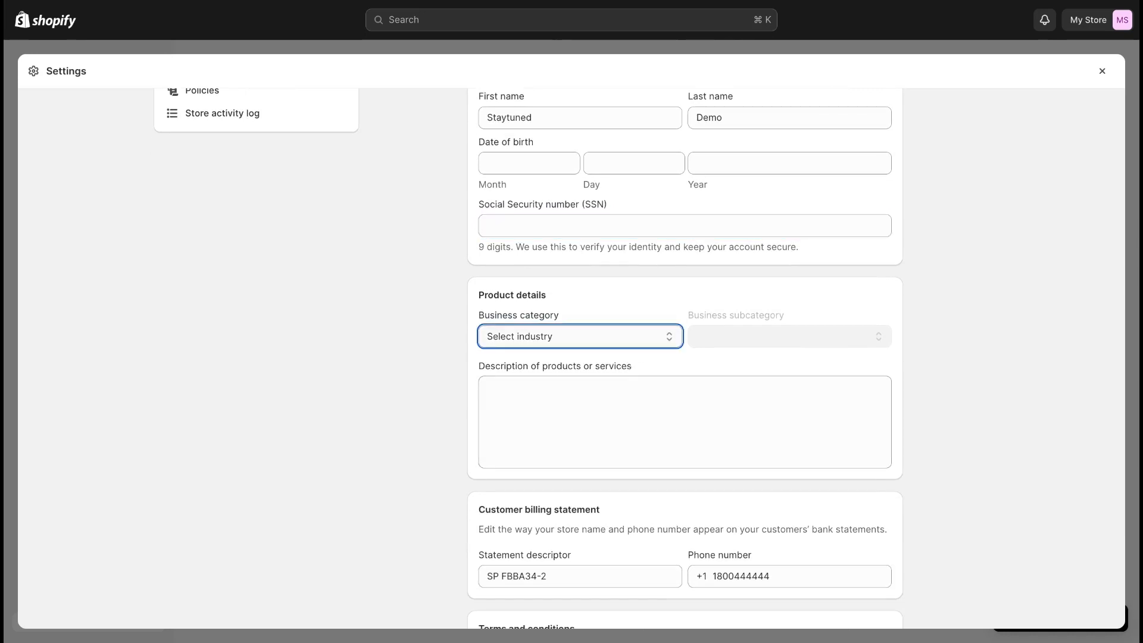
pyautogui.click(661, 417)
pyautogui.click(758, 337)
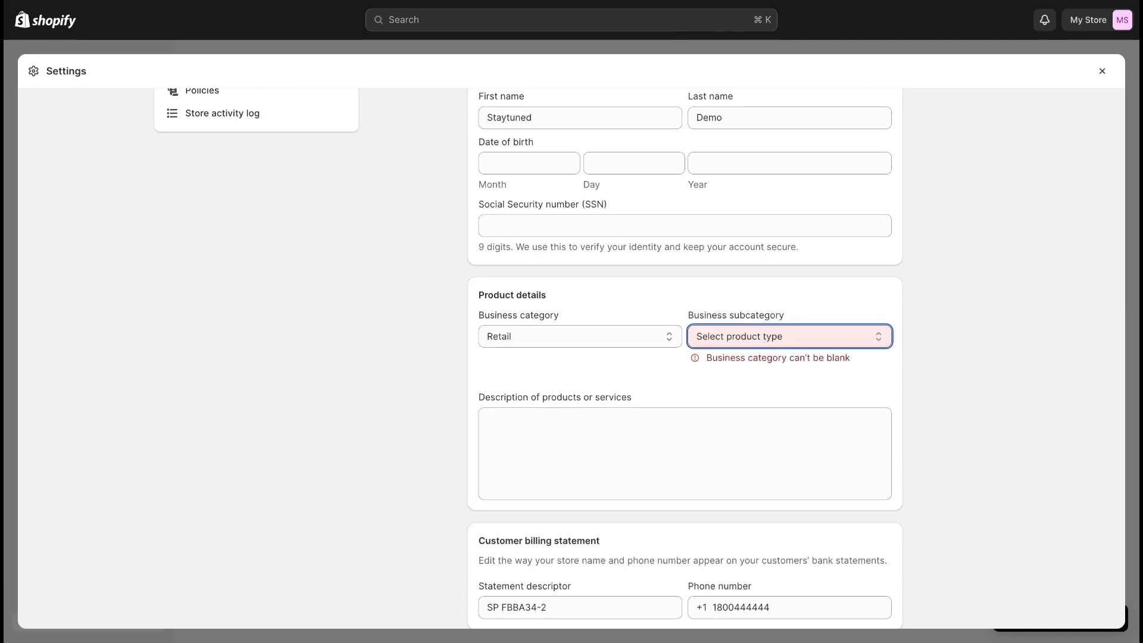
pyautogui.click(688, 413)
pyautogui.click(681, 413)
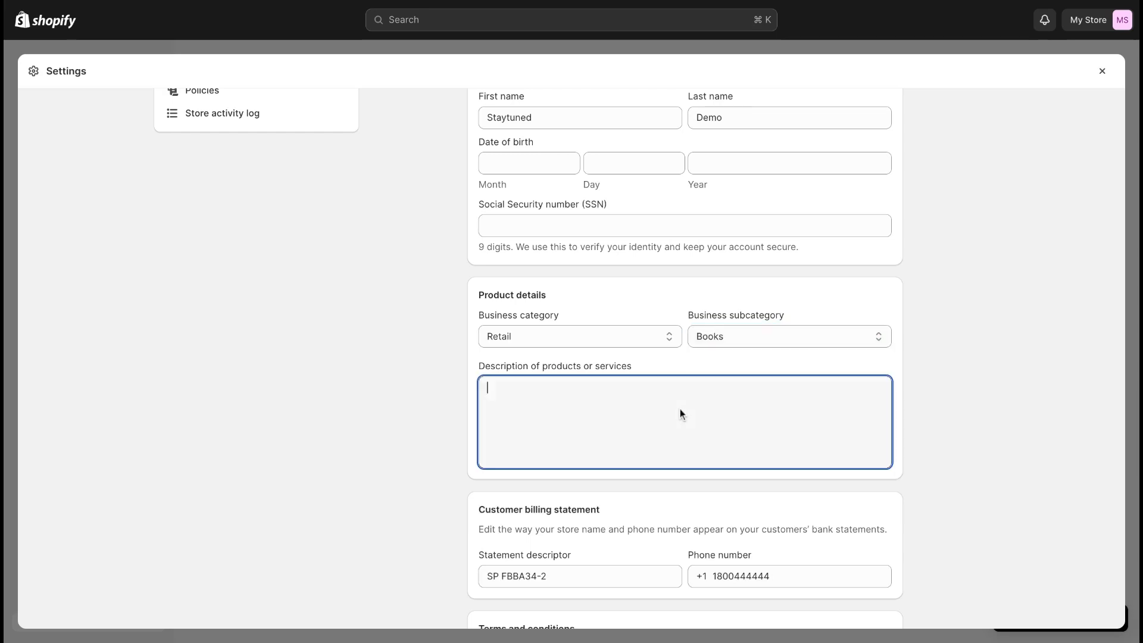
# Check the statement descriptor and phone number of the customer billing statement, and return to the account setup checklist
pyautogui.scroll(-2, 680, 413)
pyautogui.scroll(-2, 683, 413)
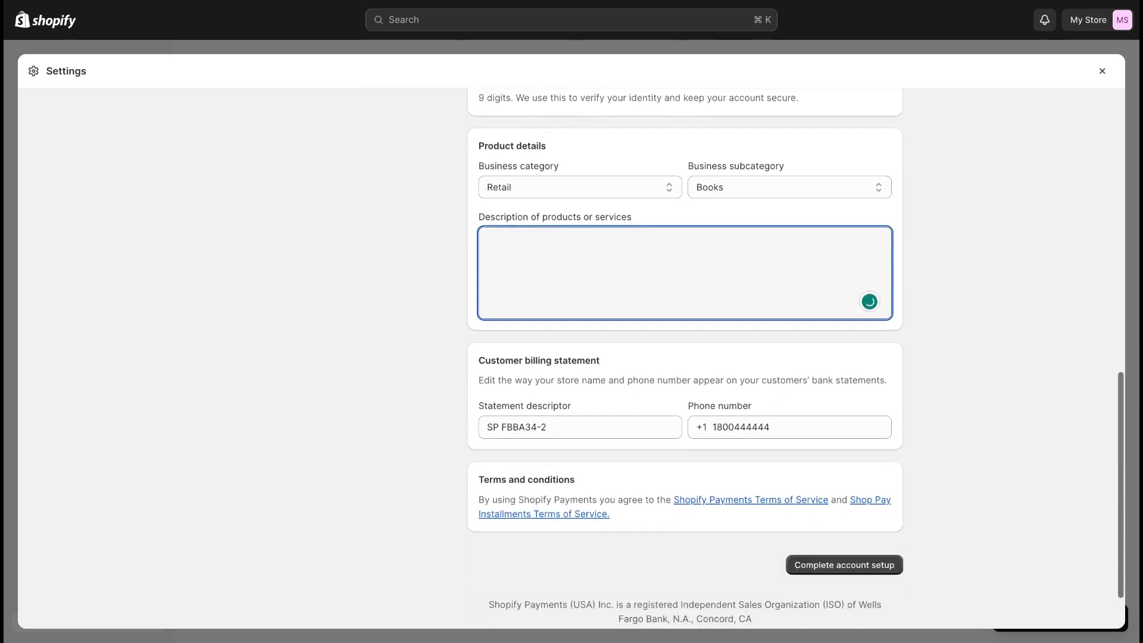
pyautogui.click(615, 366)
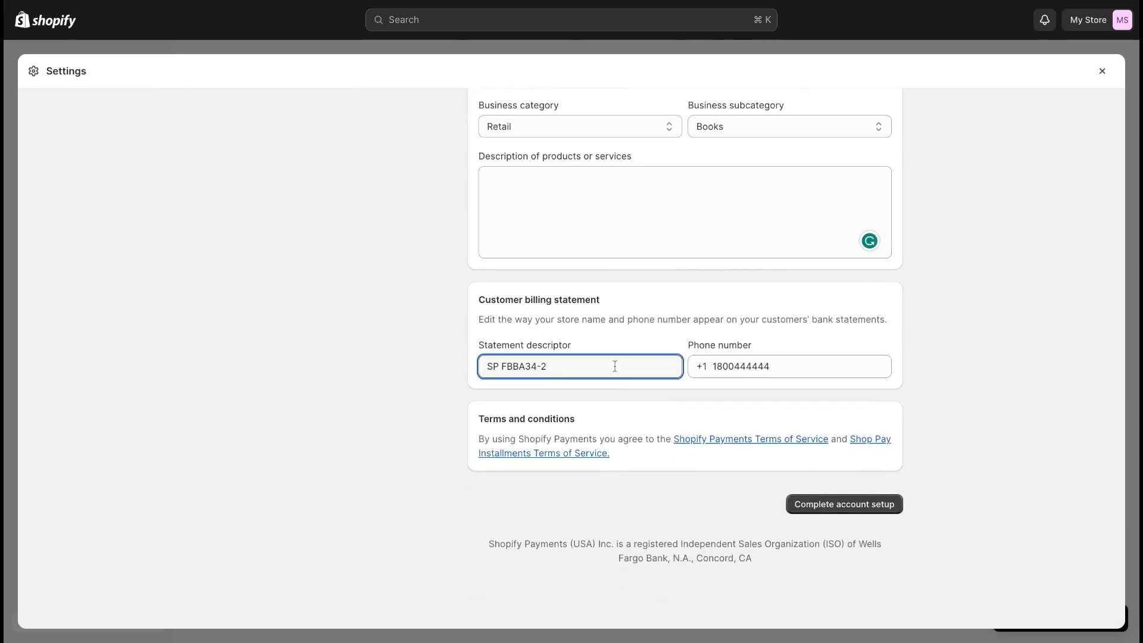
pyautogui.click(781, 368)
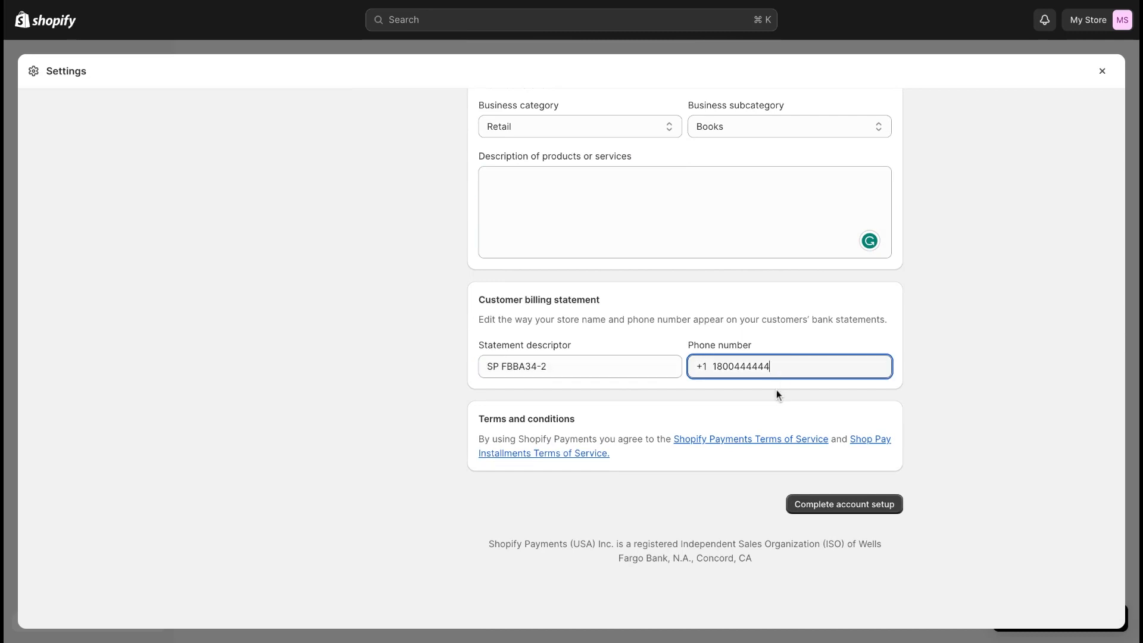
pyautogui.click(777, 392)
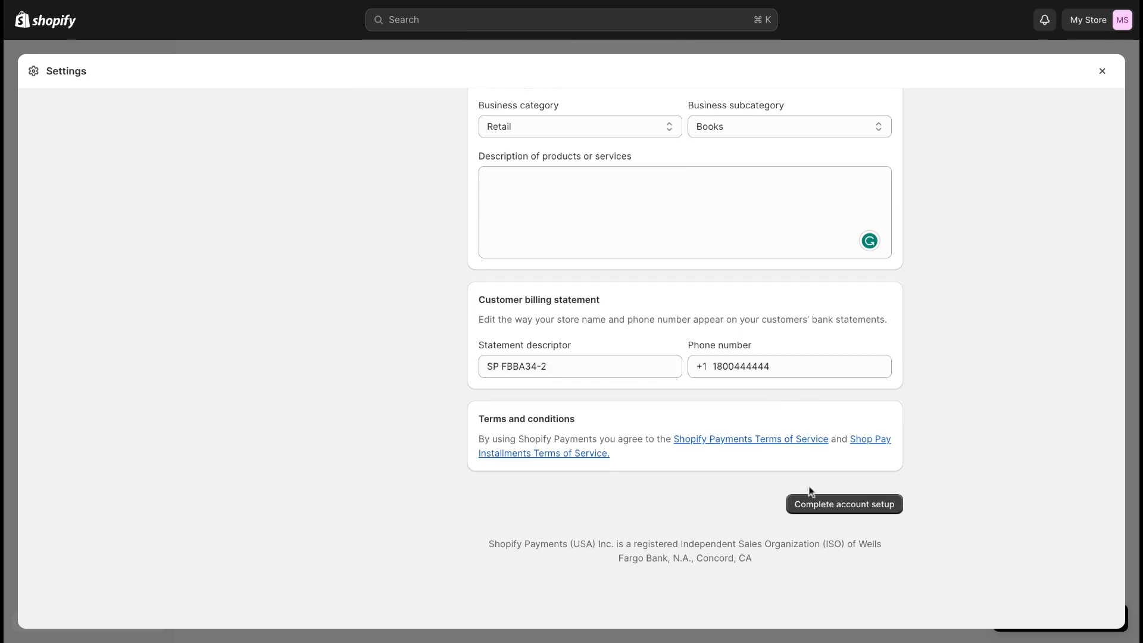
pyautogui.click(852, 506)
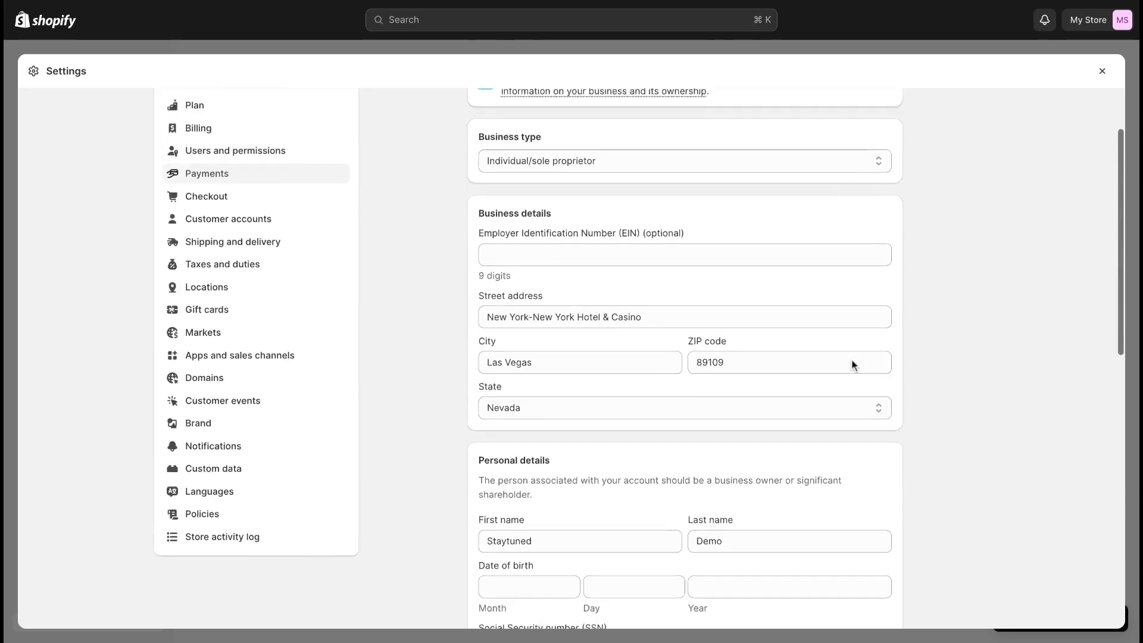
pyautogui.click(490, 130)
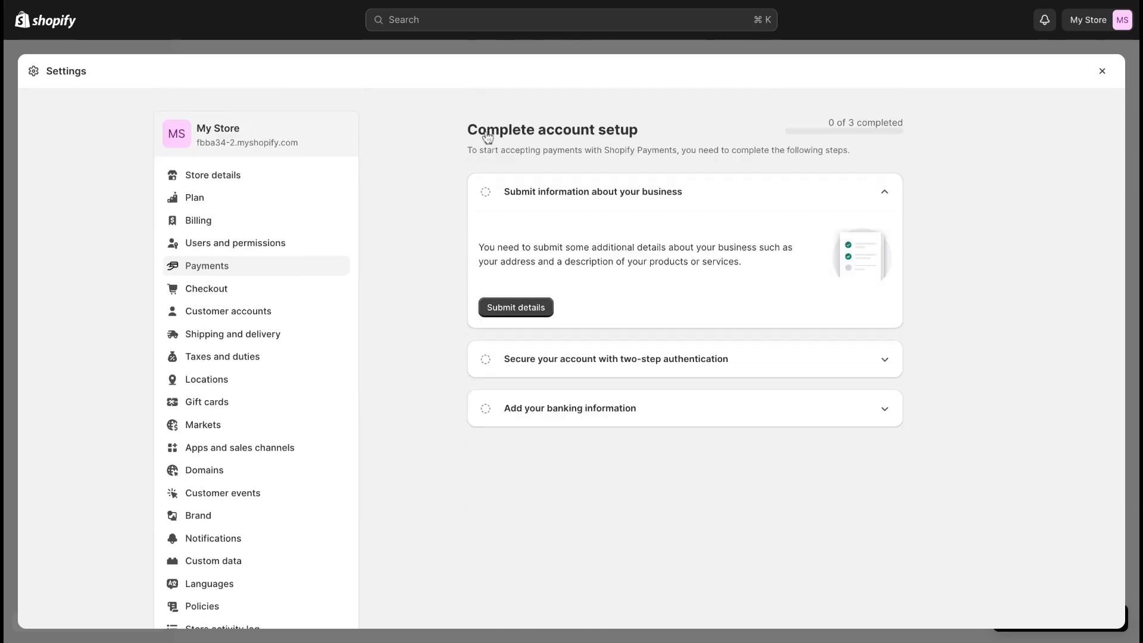
# Expand the two-step authentication and banking information tasks in the account setup checklist and review their requirements
pyautogui.scroll(-1, 666, 283)
pyautogui.click(695, 312)
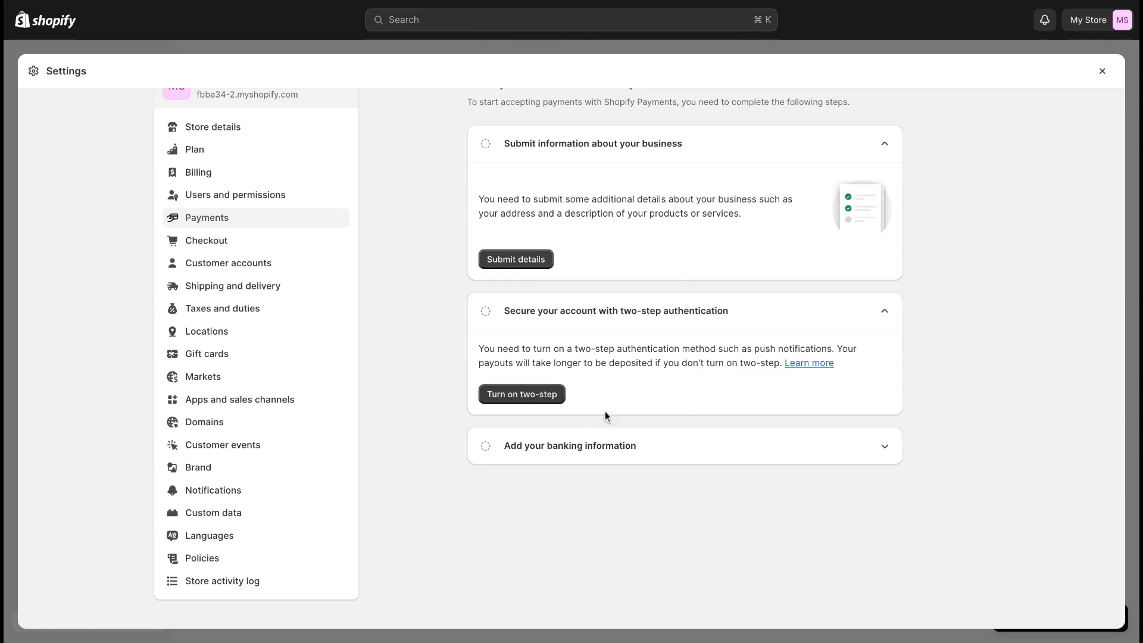
pyautogui.click(671, 453)
pyautogui.scroll(-1, 672, 454)
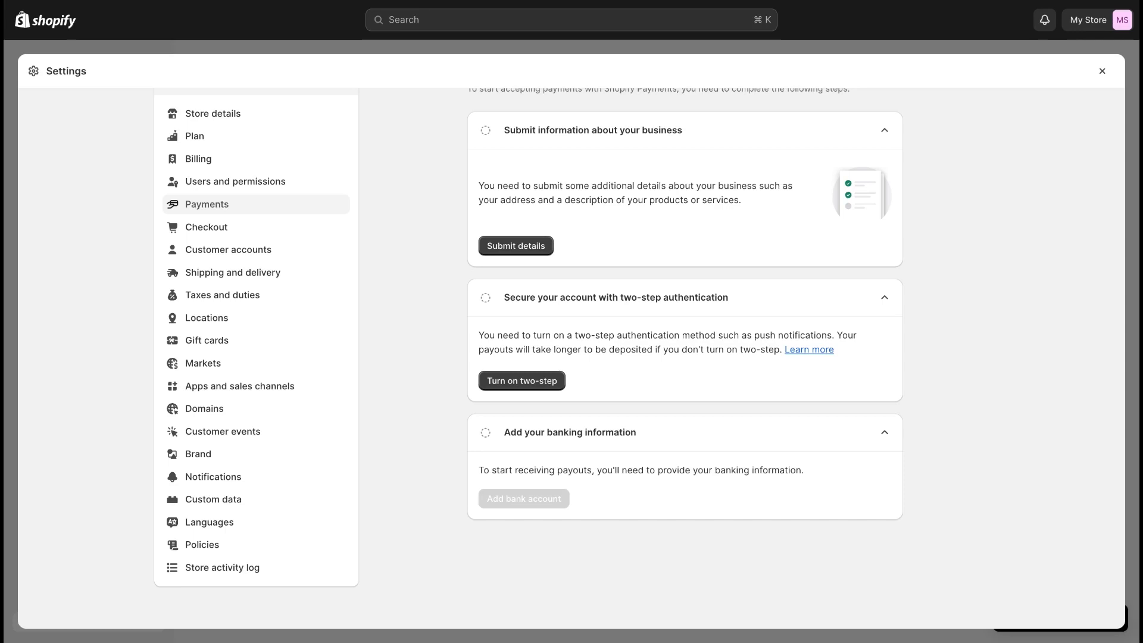
pyautogui.scroll(2, 684, 357)
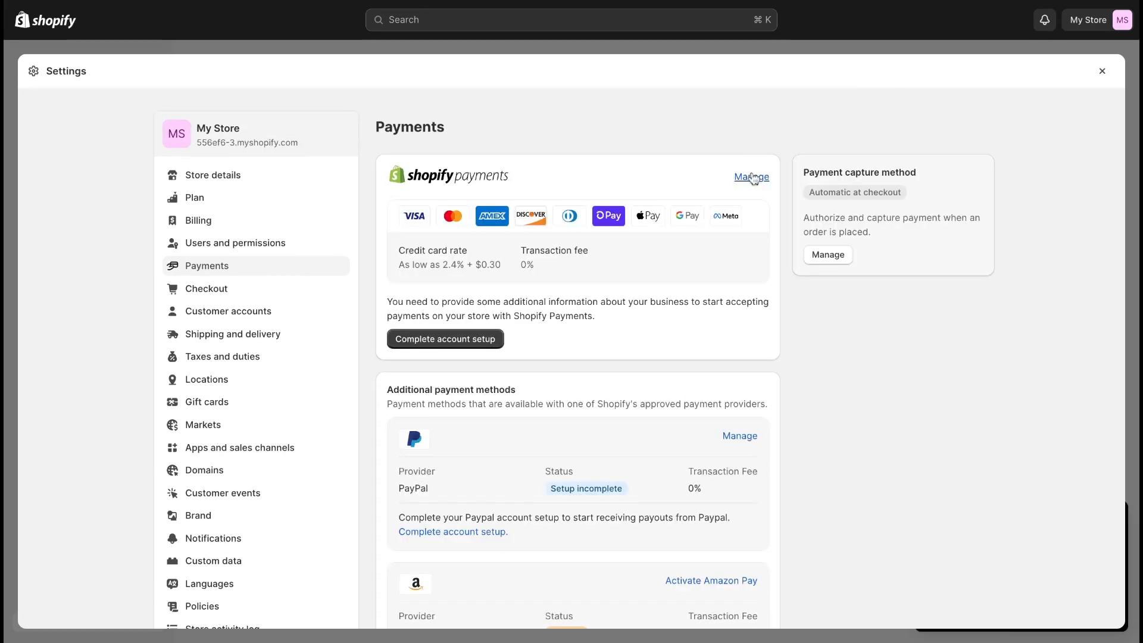
# Open the management settings of Shopify Payments down to its list of accepted cards
pyautogui.click(754, 179)
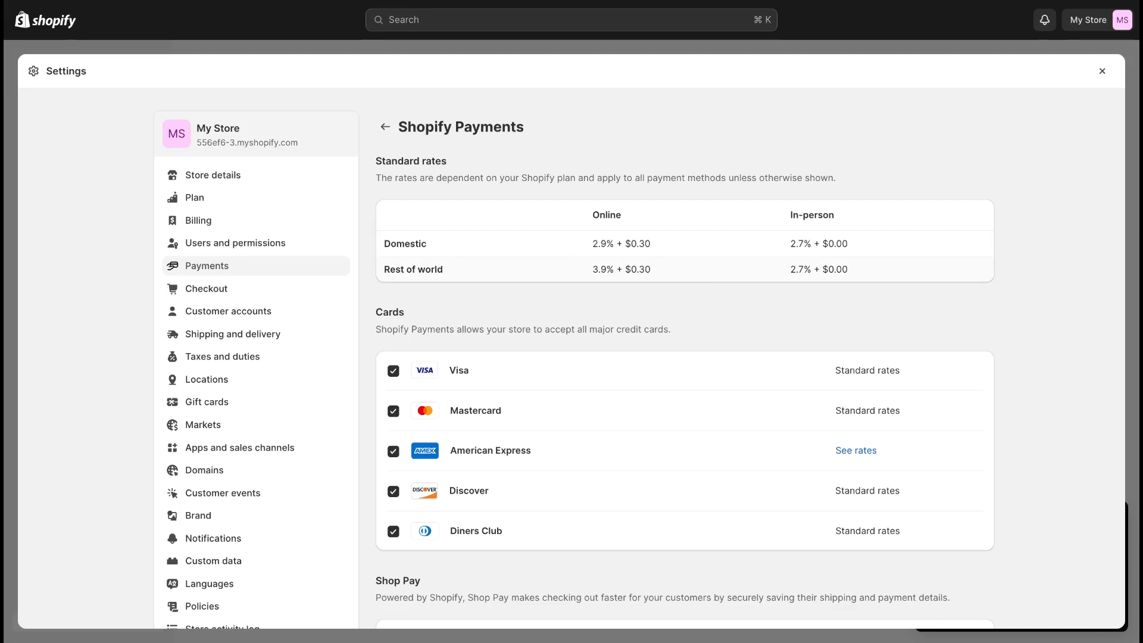
pyautogui.scroll(-2, 640, 358)
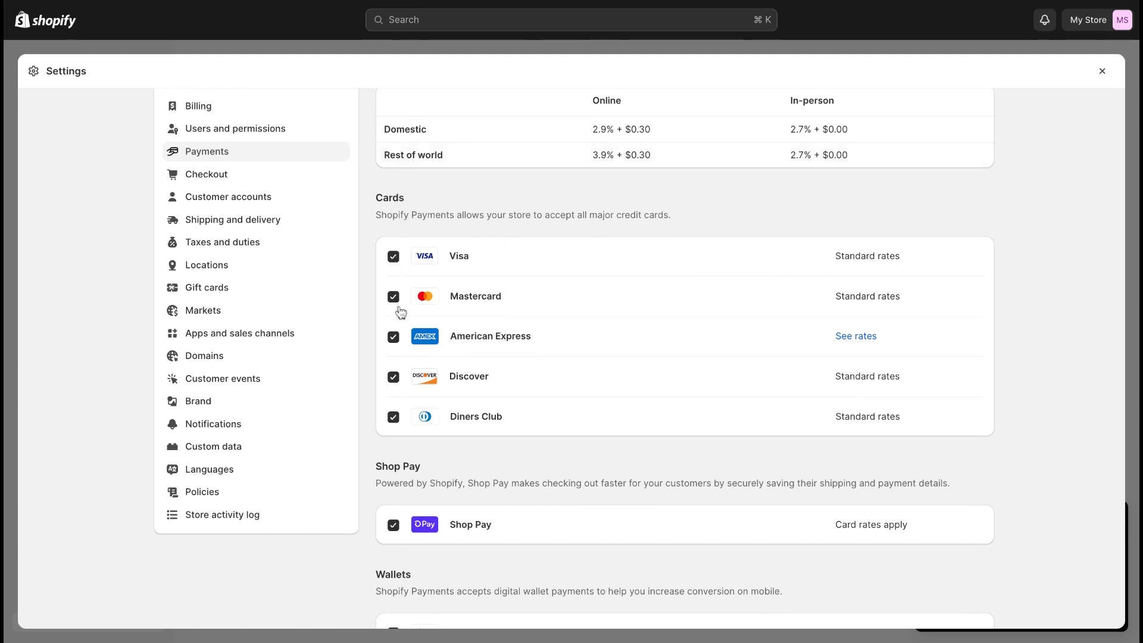
# Turn off Diners Club and Discover among the accepted cards, and turn both on again
pyautogui.click(393, 417)
pyautogui.click(394, 377)
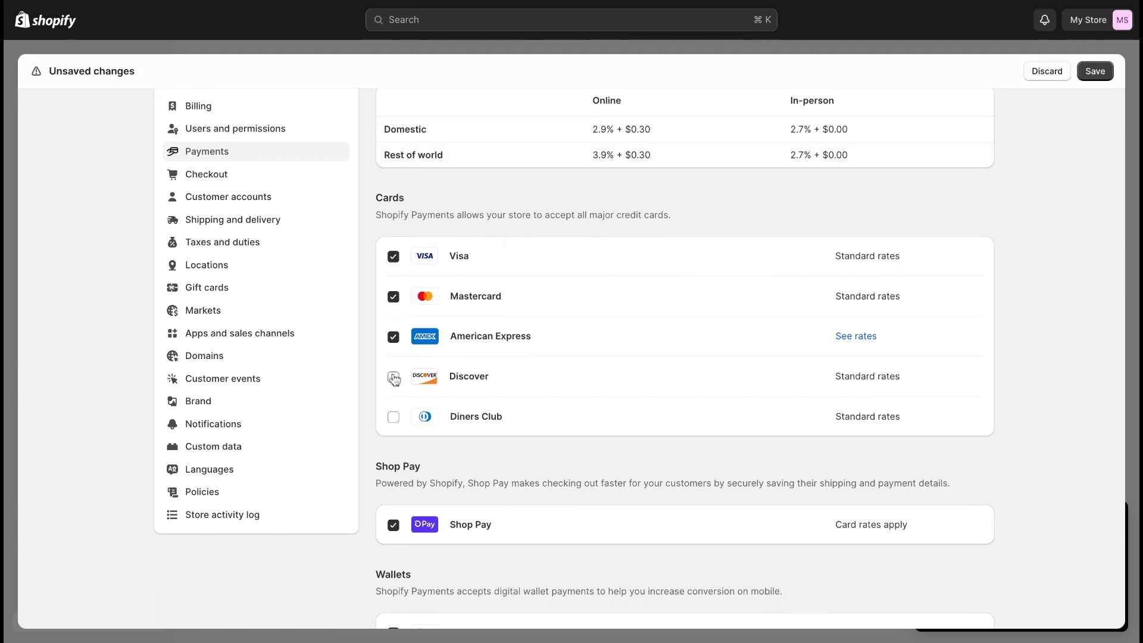
pyautogui.click(393, 417)
pyautogui.click(394, 378)
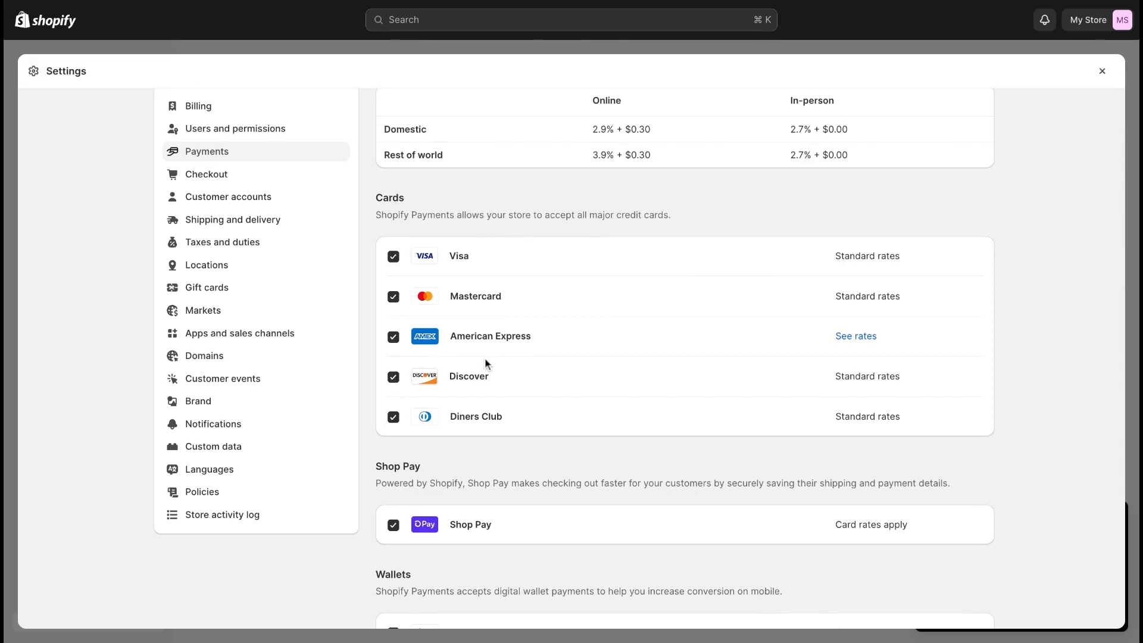
# Set the payouts schedule of Shopify Payments to every week
pyautogui.scroll(-3, 488, 364)
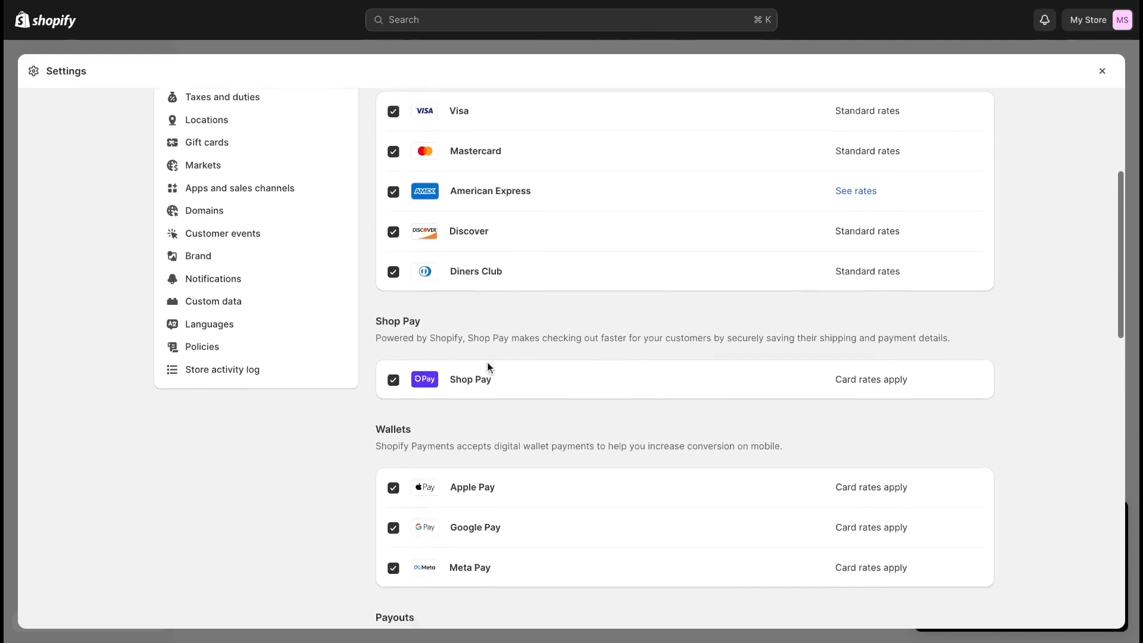
pyautogui.scroll(-2, 487, 364)
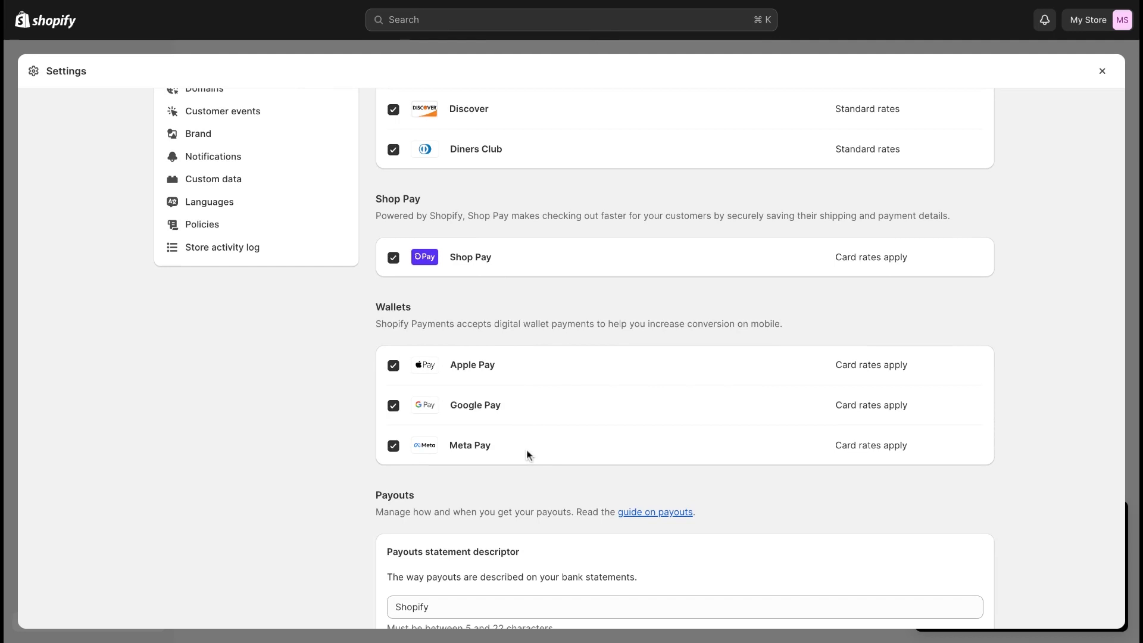
pyautogui.scroll(-5, 517, 463)
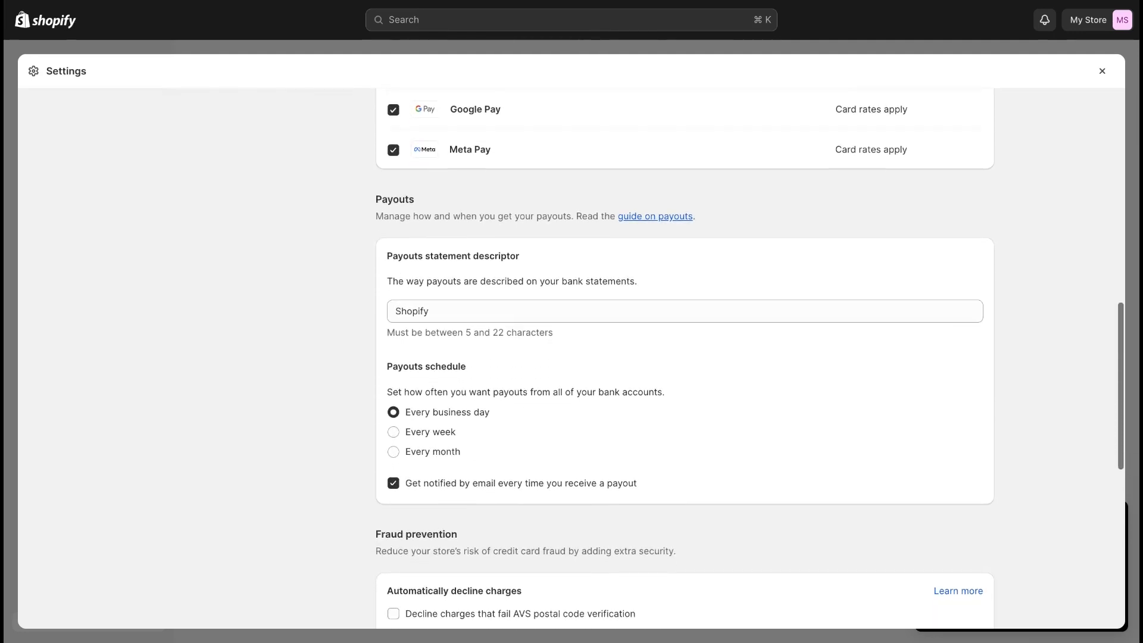
pyautogui.click(507, 310)
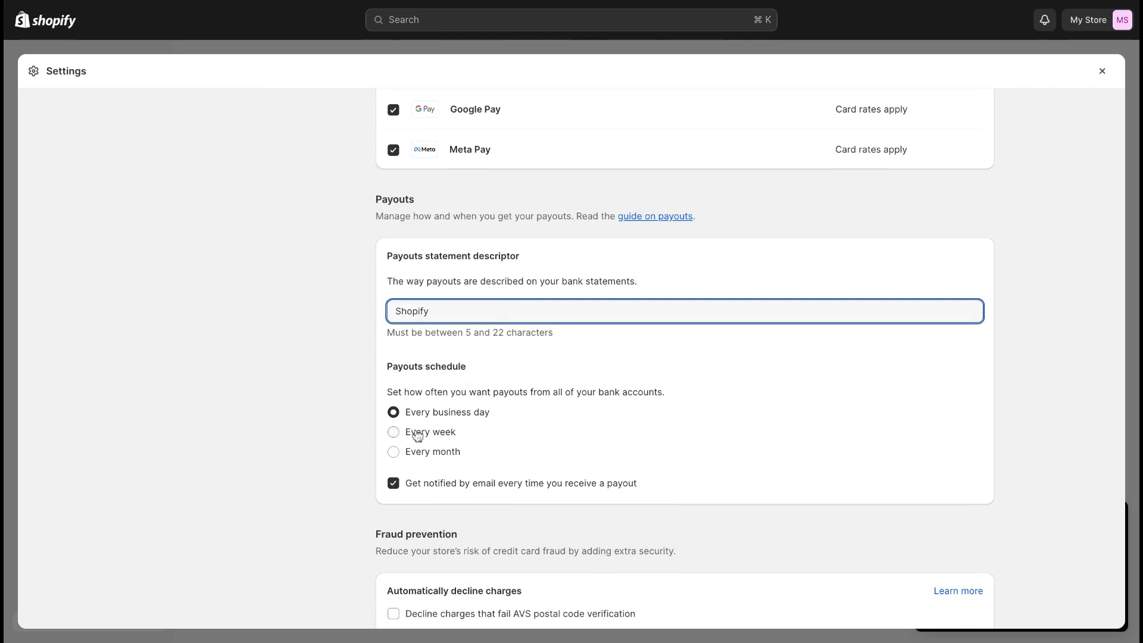
pyautogui.click(394, 432)
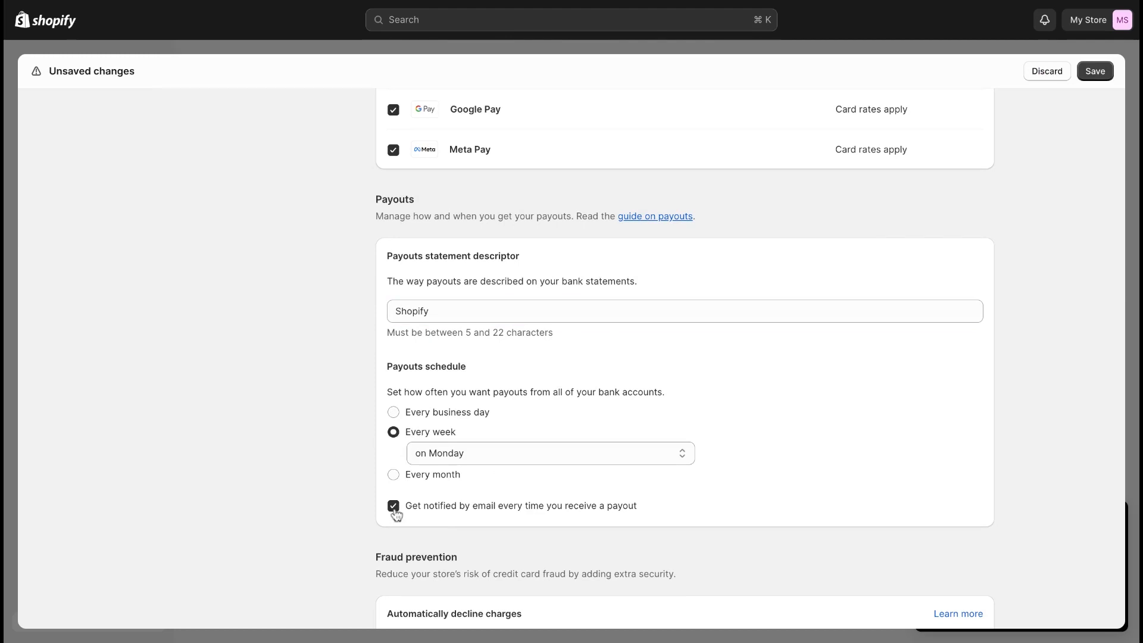
# Turn on automatic declining of charges that fail AVS postal code verification in the fraud prevention settings
pyautogui.scroll(-5, 398, 512)
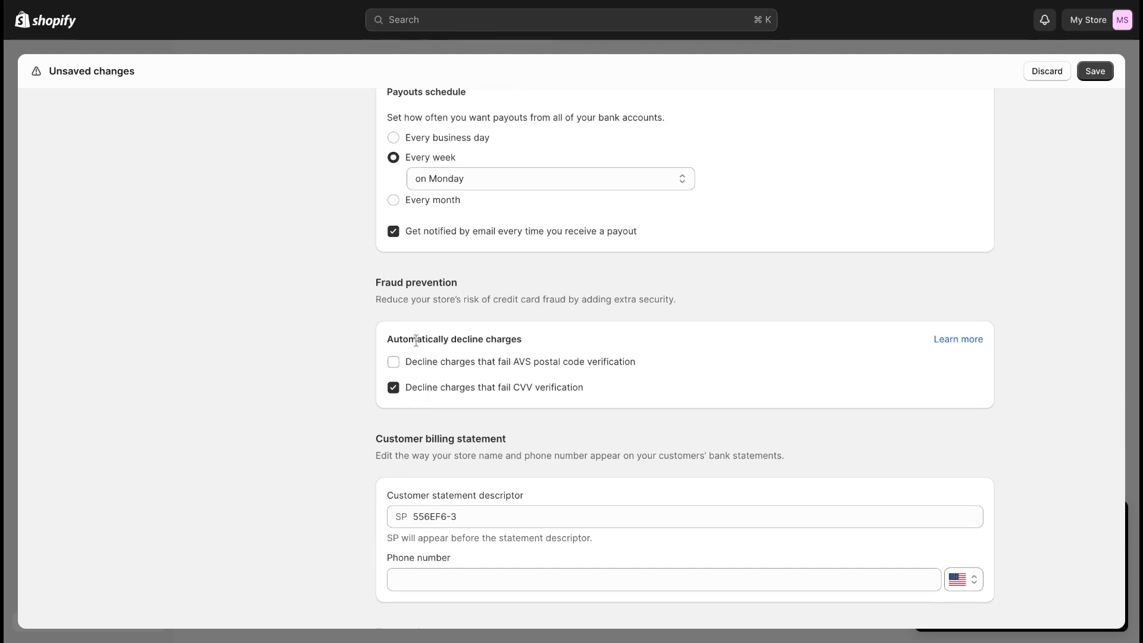
pyautogui.click(394, 363)
# Check the statement descriptor and phone number fields of the customer billing statement, and enable test mode for Shopify Payments
pyautogui.scroll(-3, 407, 421)
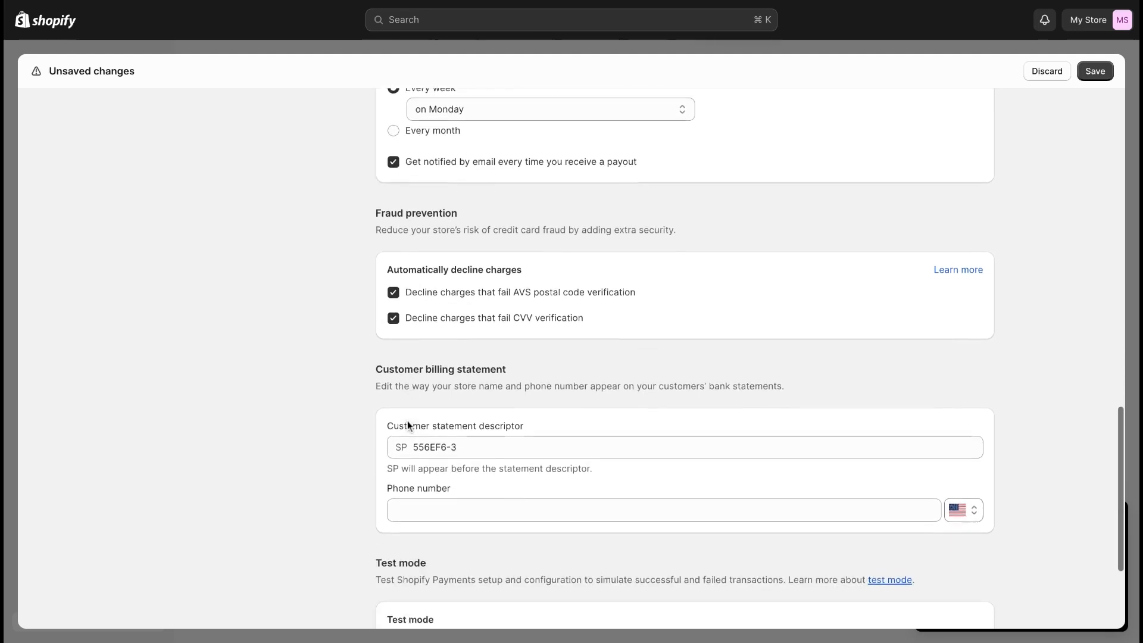
pyautogui.click(472, 372)
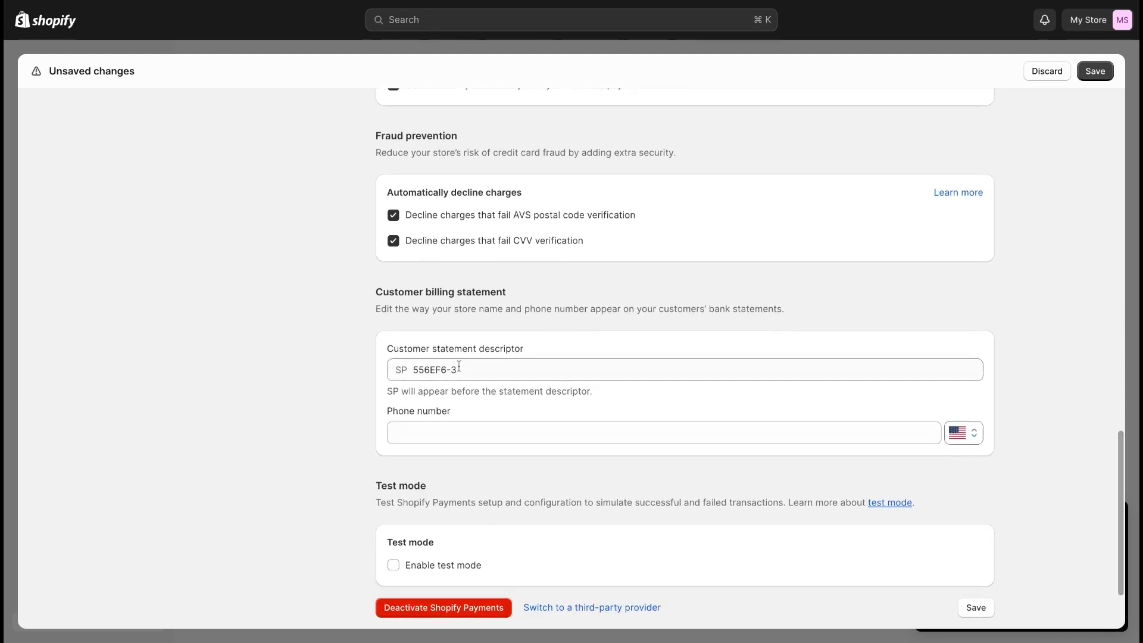
pyautogui.press('Tab')
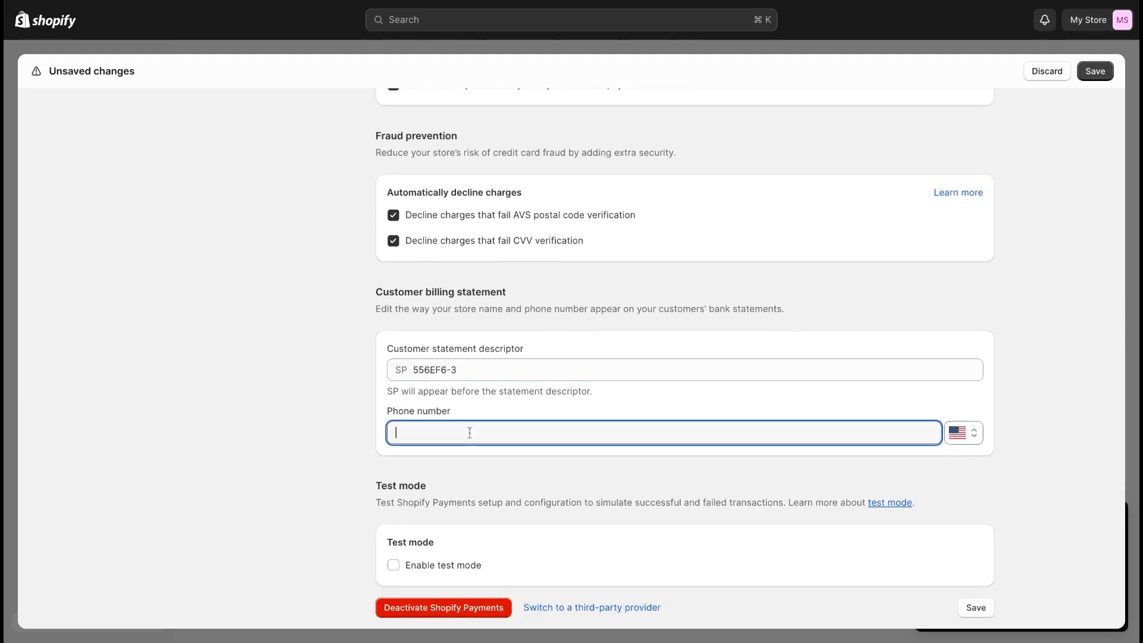
pyautogui.click(433, 398)
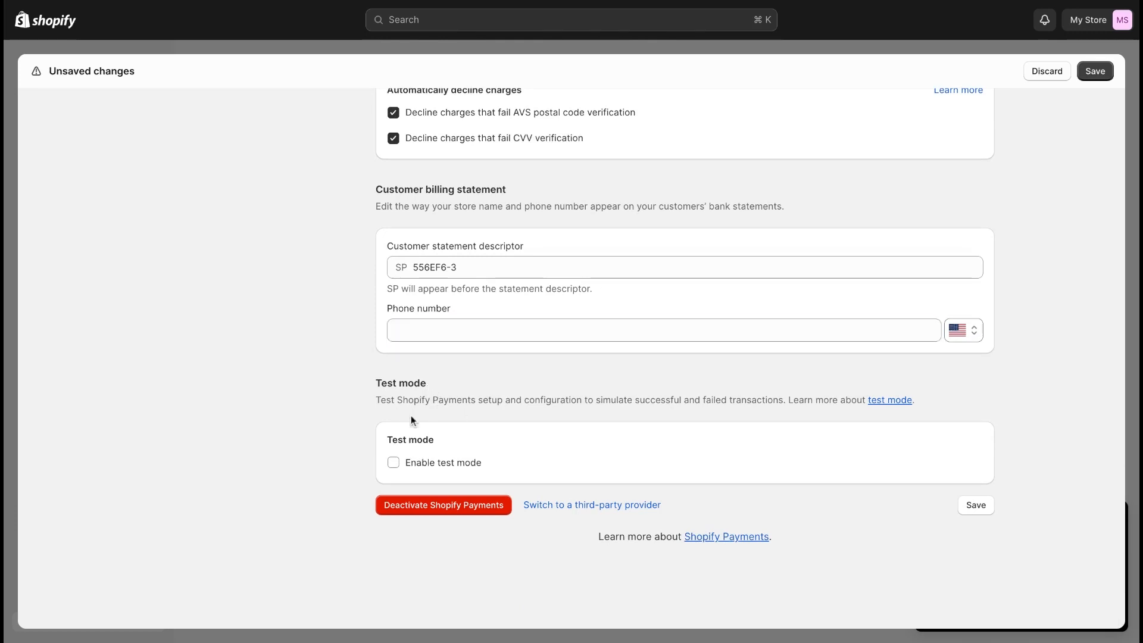
pyautogui.click(394, 464)
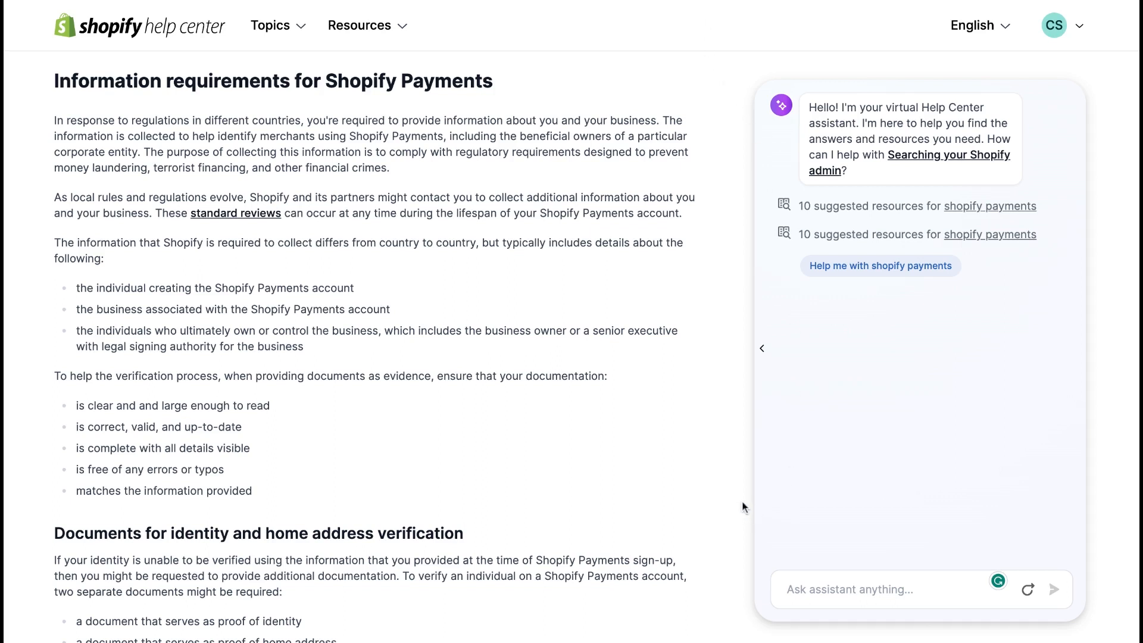
# Switch to the Shopify Help Center and read the Shopify Payments document requirements for identity, home address and business verification
pyautogui.scroll(-3, 374, 345)
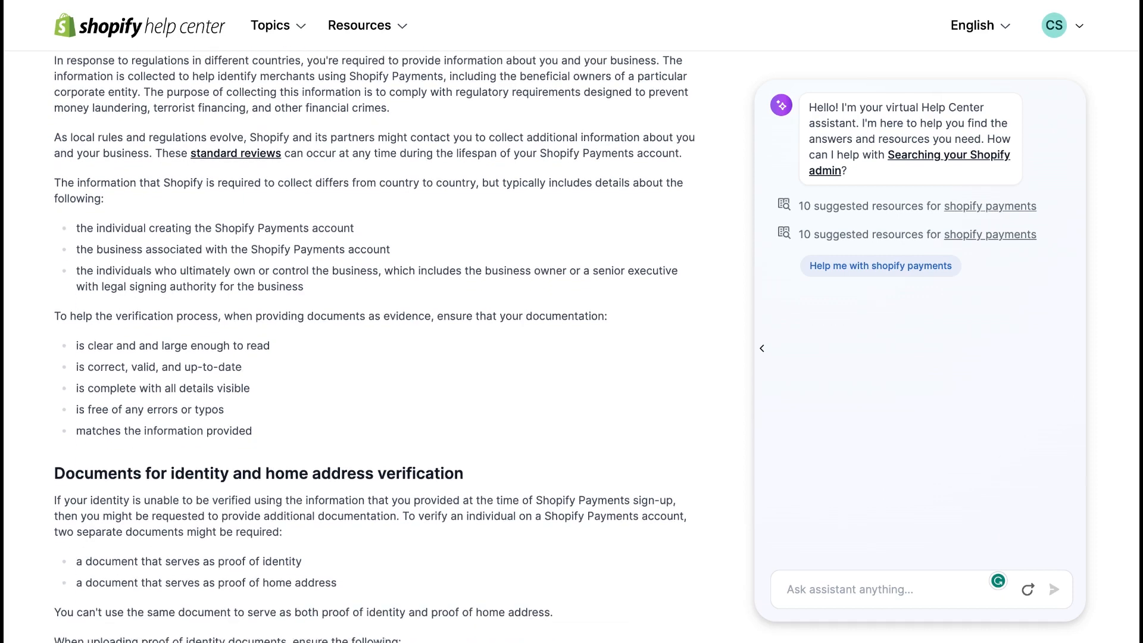
pyautogui.scroll(-2, 373, 345)
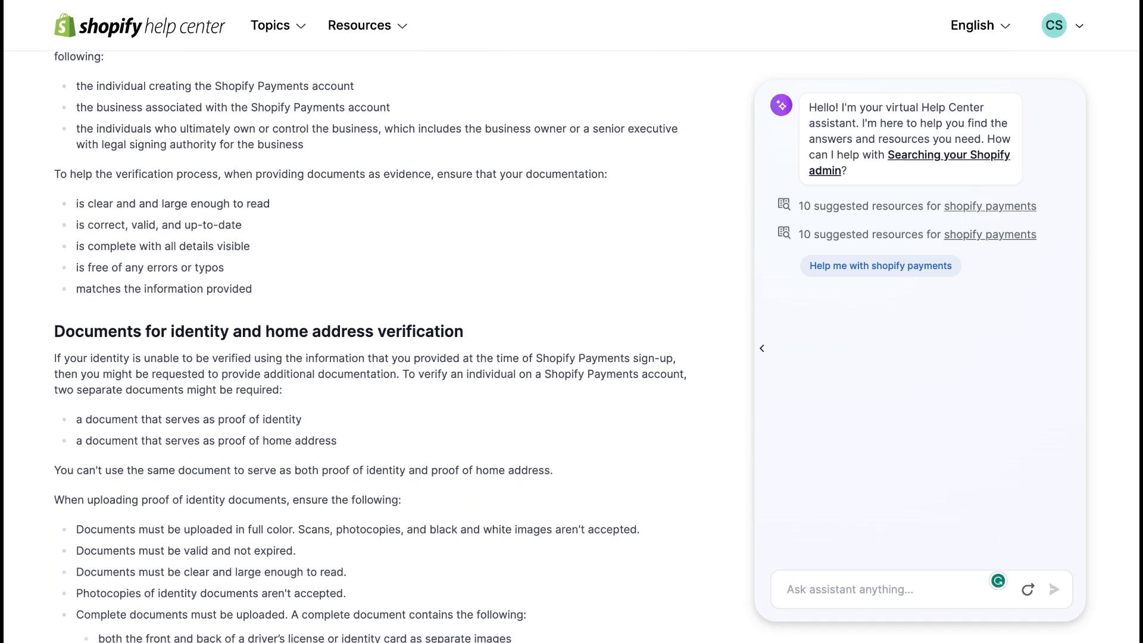
pyautogui.scroll(-2, 374, 345)
pyautogui.scroll(-2, 374, 345)
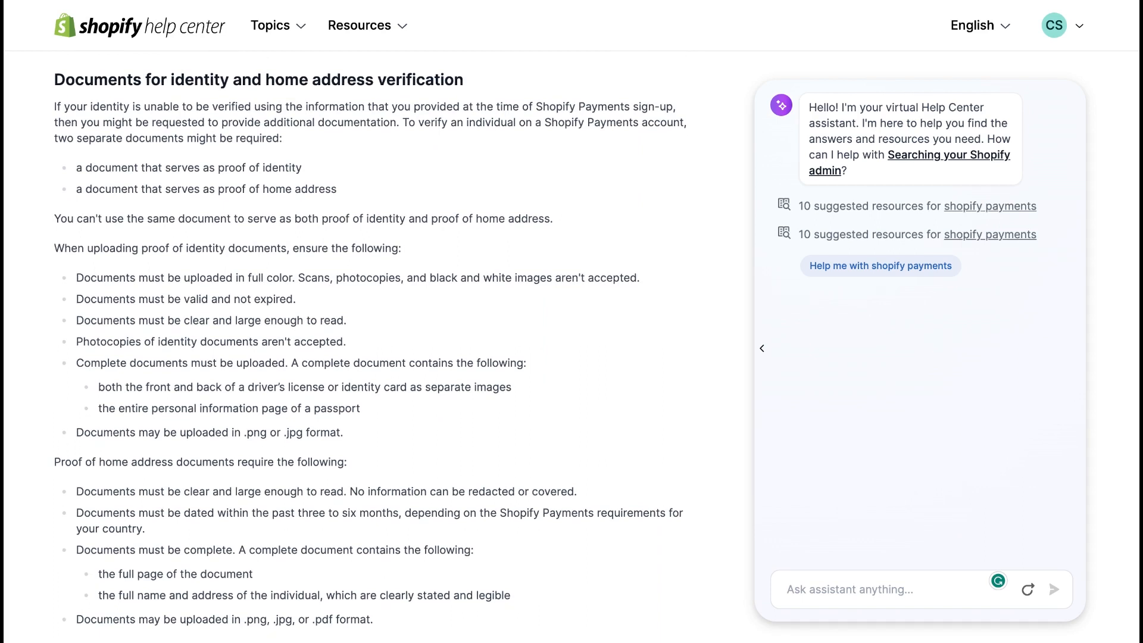
pyautogui.scroll(-5, 374, 345)
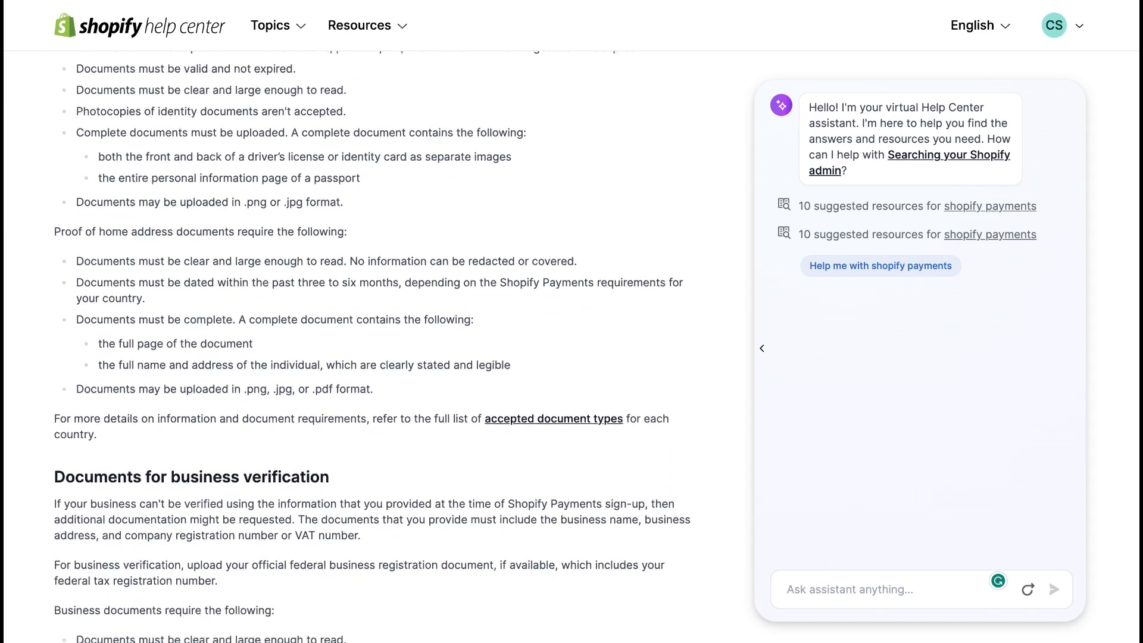
pyautogui.scroll(-3, 374, 345)
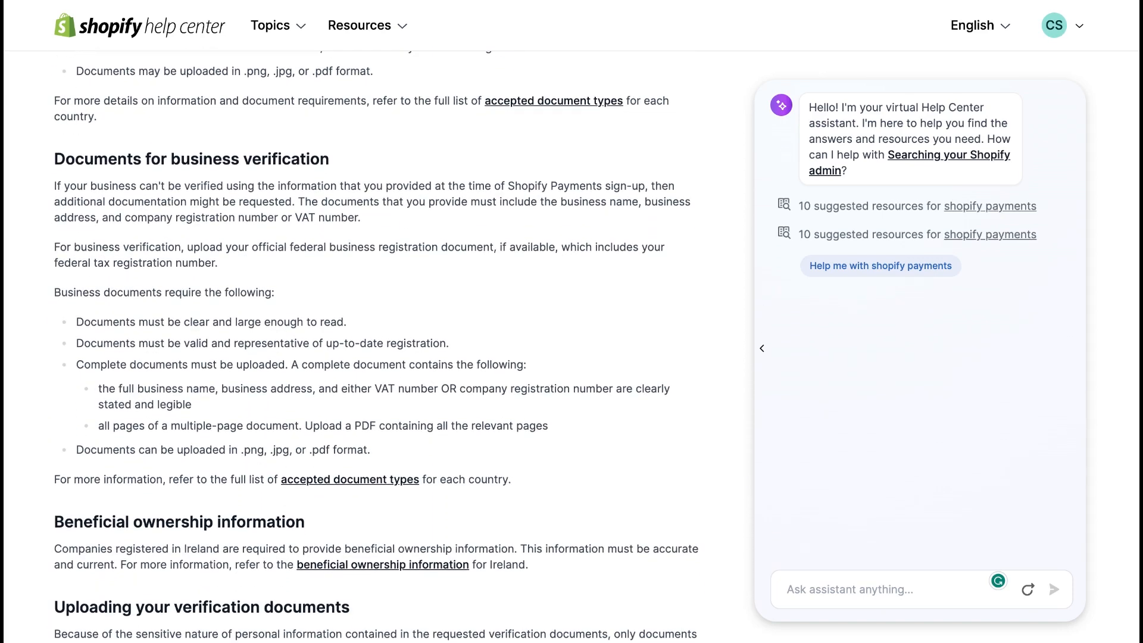